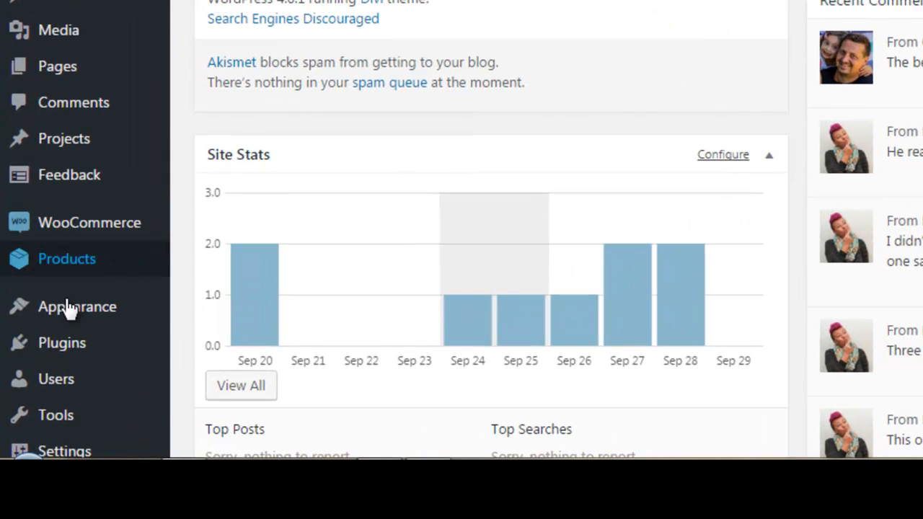
Go to the site's plugins and open the page for adding new plugins.
left_click(62, 345)
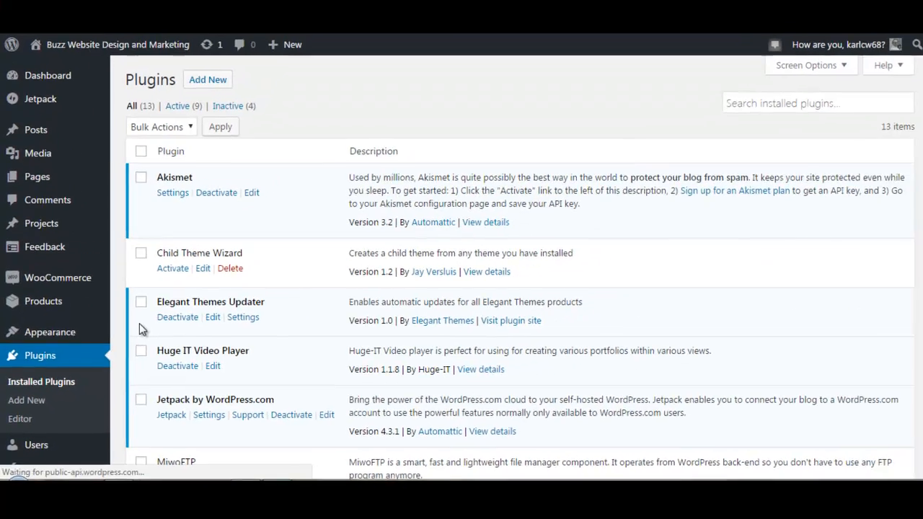
scroll(296, 230, "down", 8)
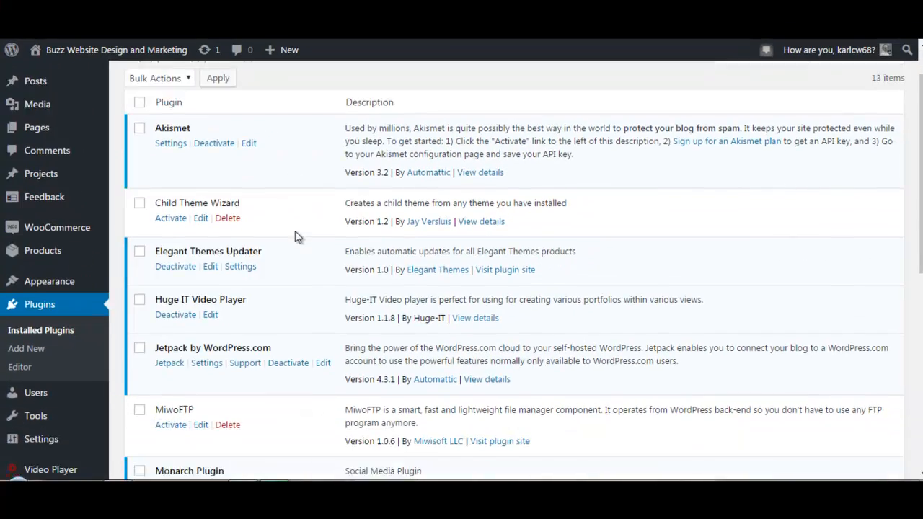
scroll(307, 289, "up", 8)
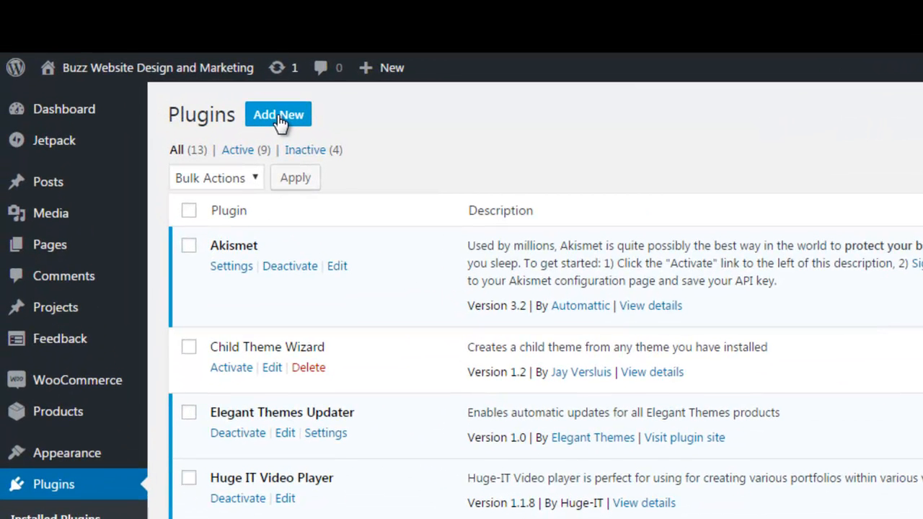
left_click(278, 116)
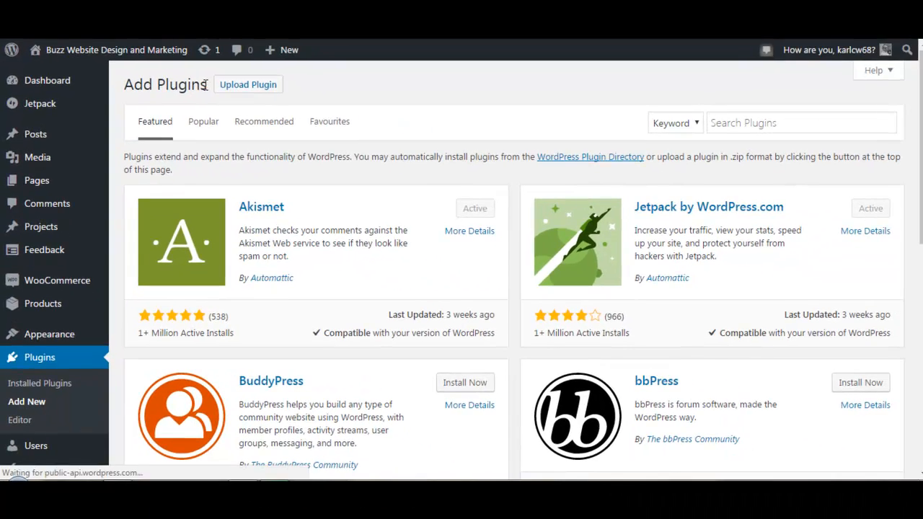
scroll(420, 208, "down", 5)
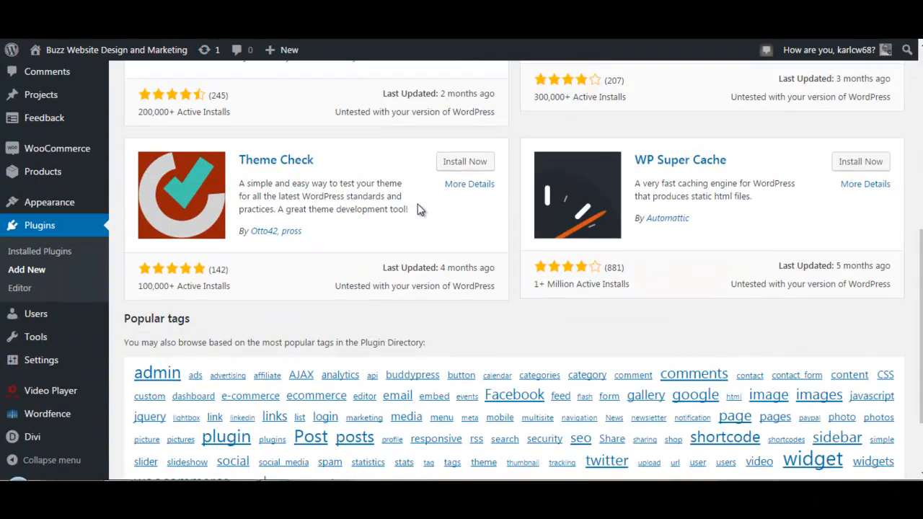
scroll(420, 208, "up", 5)
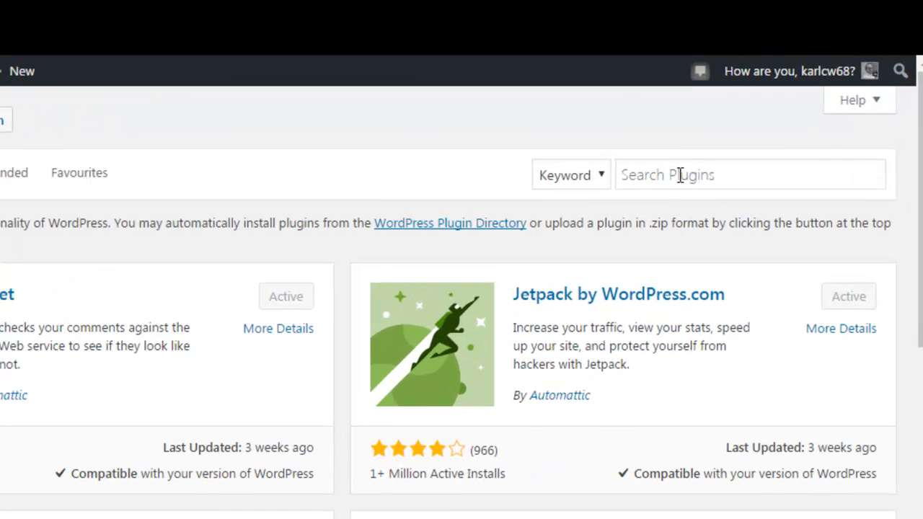
Search the plugin directory for "updraftplus", and install and activate the UpdraftPlus WordPress Backup Plugin.
left_click(753, 123)
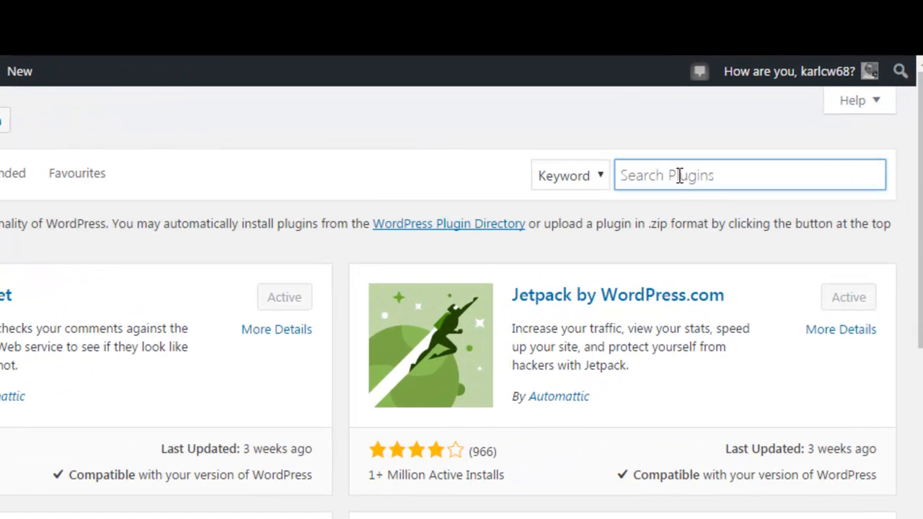
type("updraftplus")
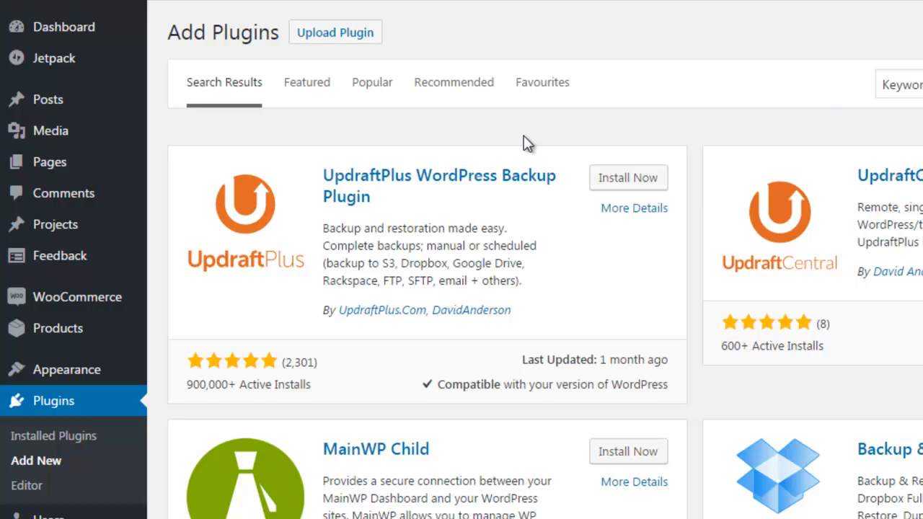
left_click(628, 180)
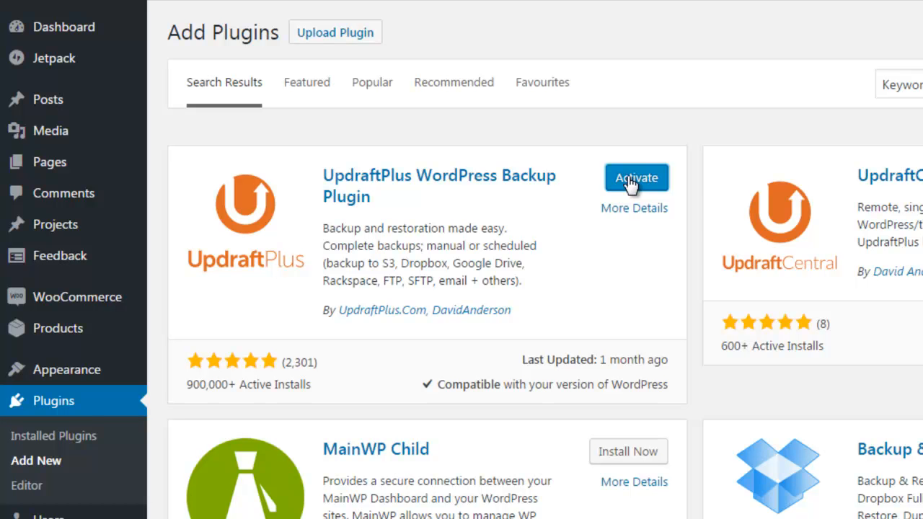
left_click(631, 184)
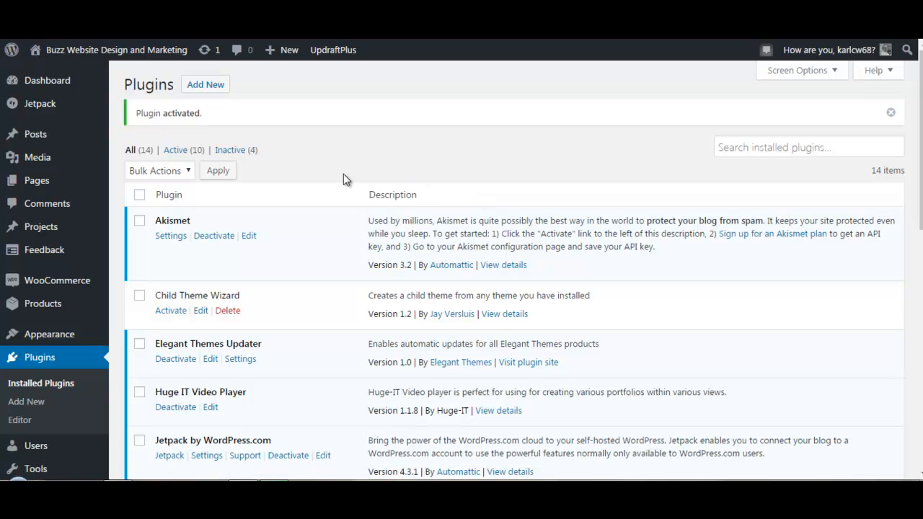
Open the UpdraftPlus - Backup/Restore settings from the installed plugins and dismiss the introductory backup notice.
scroll(343, 177, "down", 8)
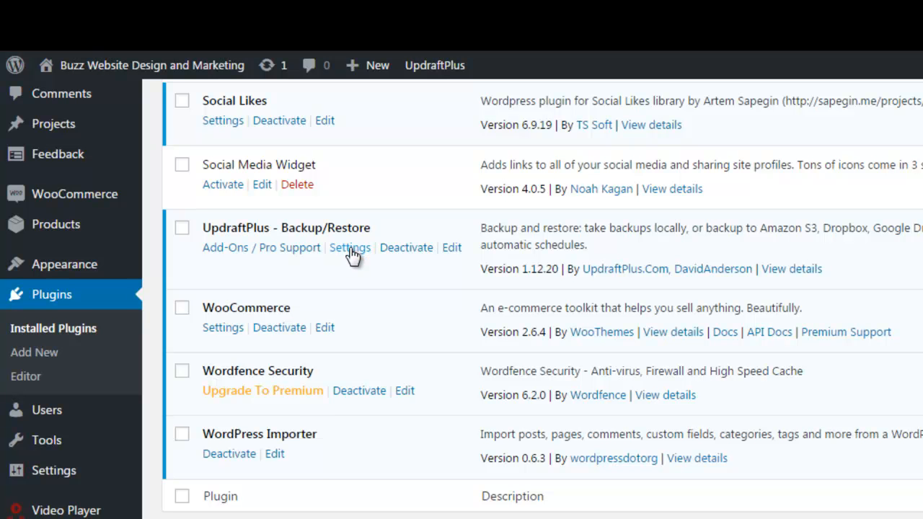
left_click(351, 249)
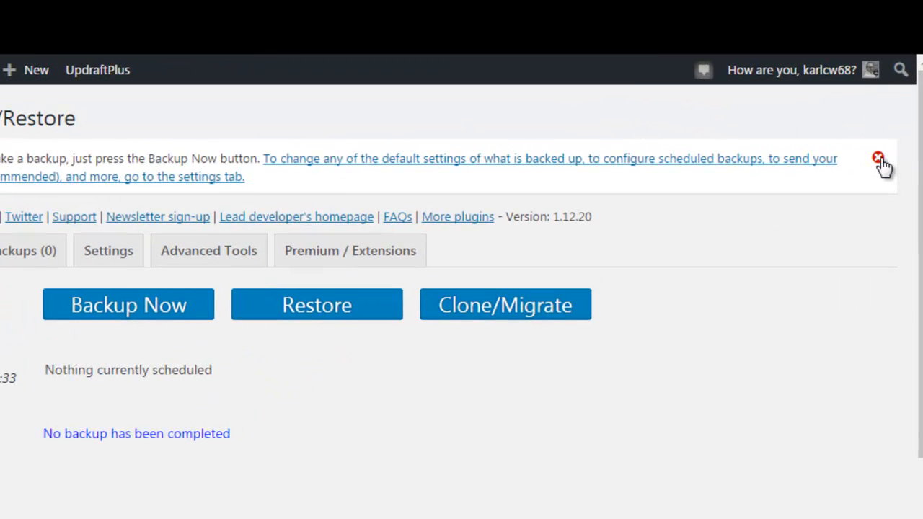
left_click(879, 160)
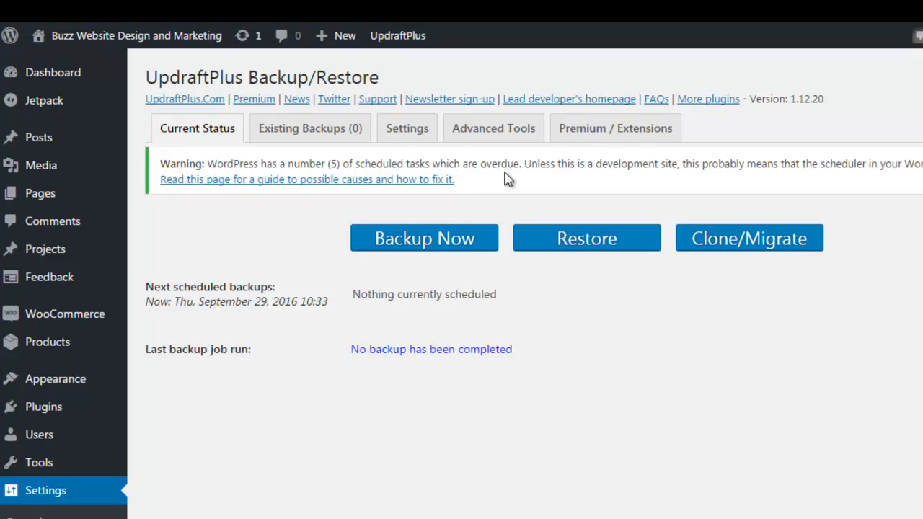
Open the UpdraftPlus backup settings and examine the schedule, remote storage, included files, email and expert options.
left_click(410, 135)
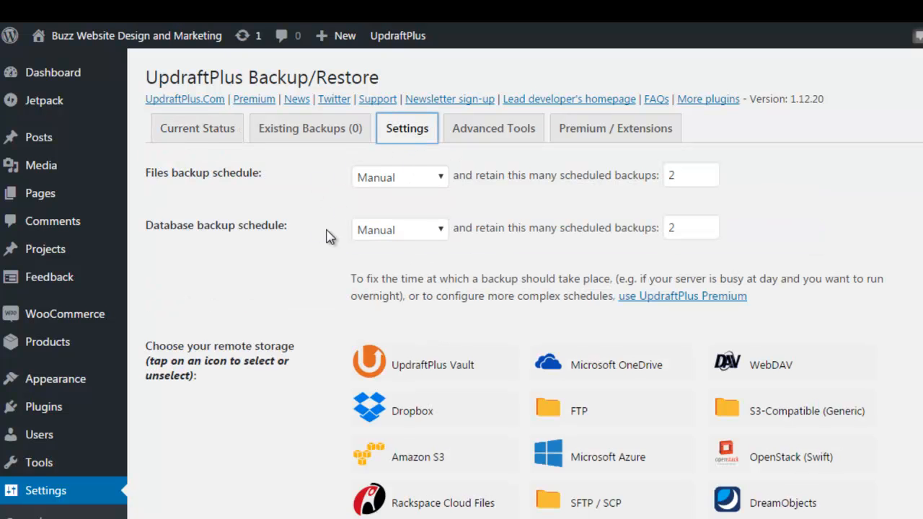
scroll(328, 236, "down", 3)
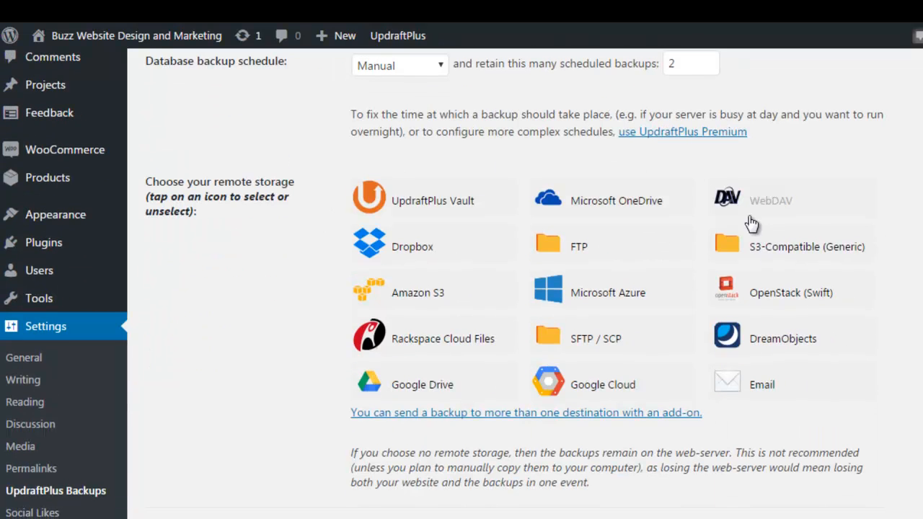
scroll(268, 339, "up", 1)
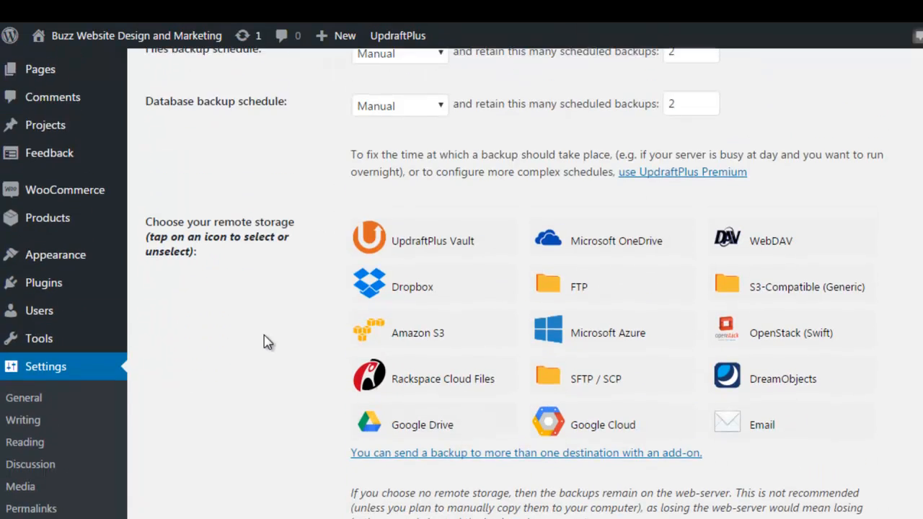
scroll(284, 338, "down", 3)
scroll(284, 338, "down", 4)
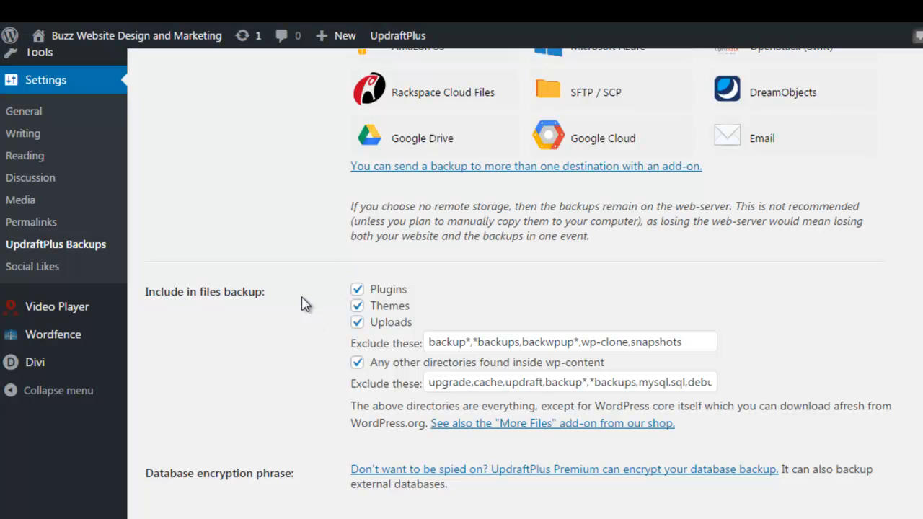
scroll(294, 307, "down", 2)
scroll(292, 308, "down", 4)
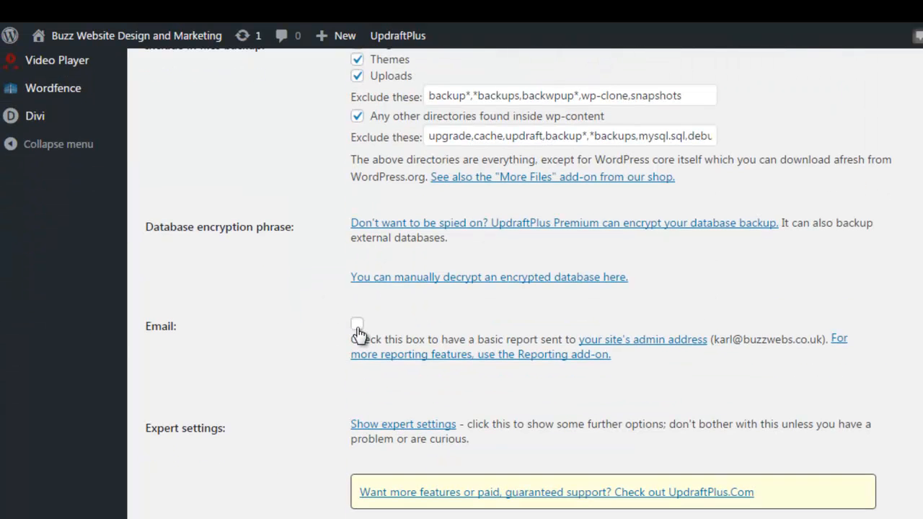
scroll(313, 319, "down", 2)
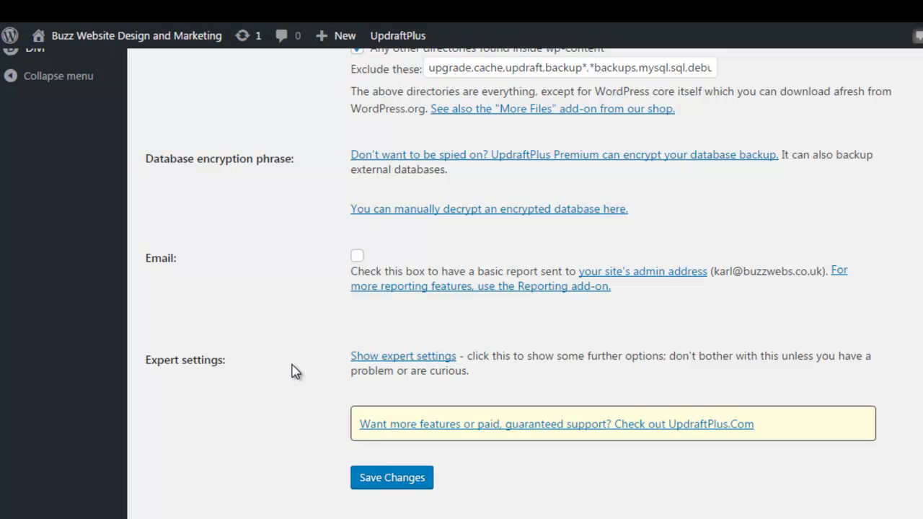
scroll(292, 371, "up", 15)
scroll(292, 372, "up", 3)
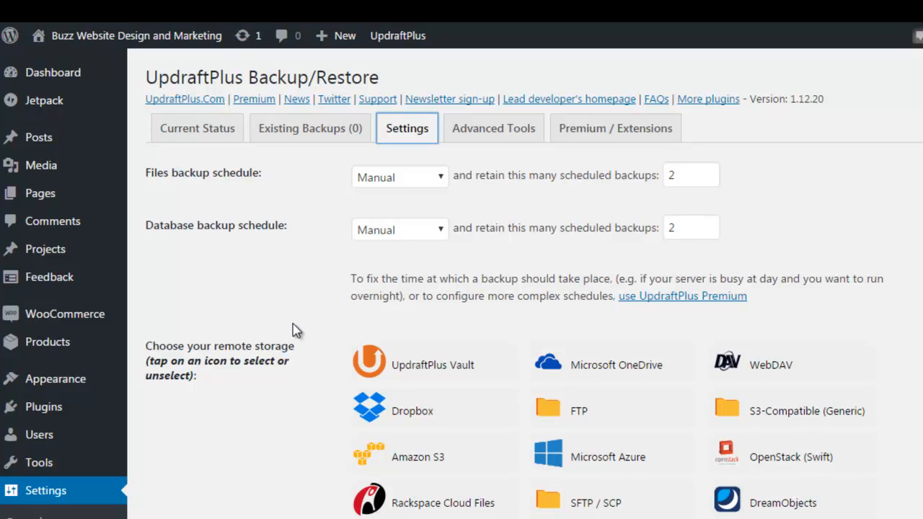
Set the files backup schedule to Weekly.
left_click(442, 180)
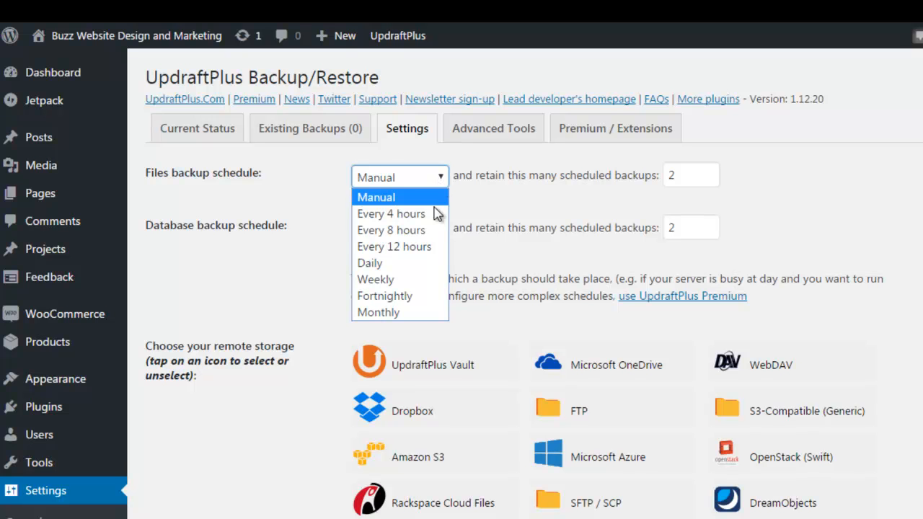
left_click(418, 279)
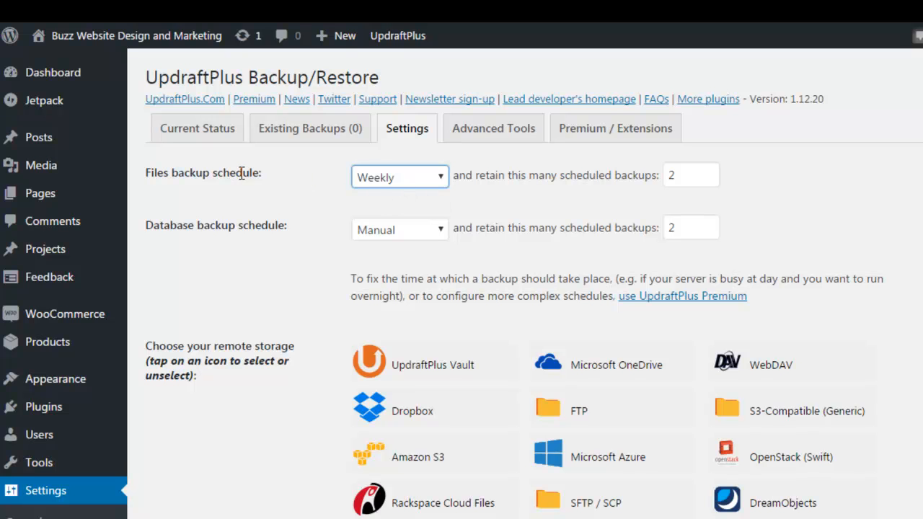
left_click(398, 184)
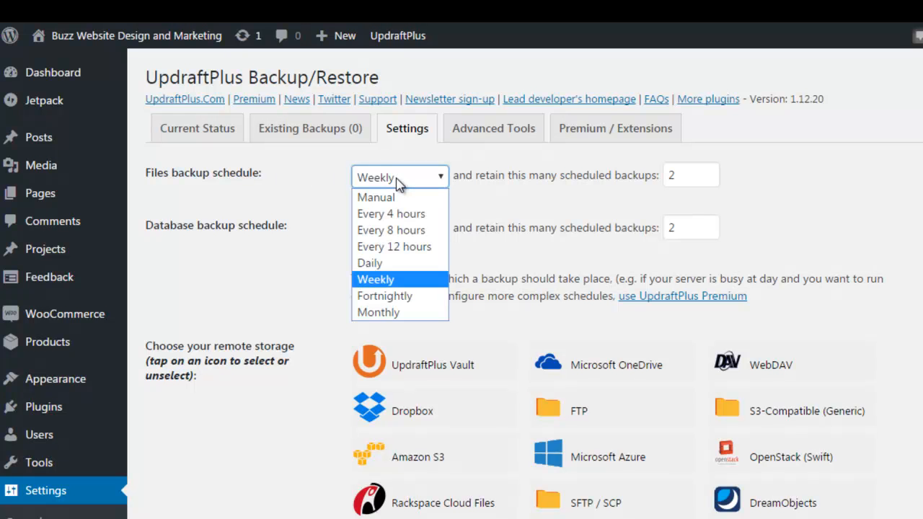
left_click(375, 279)
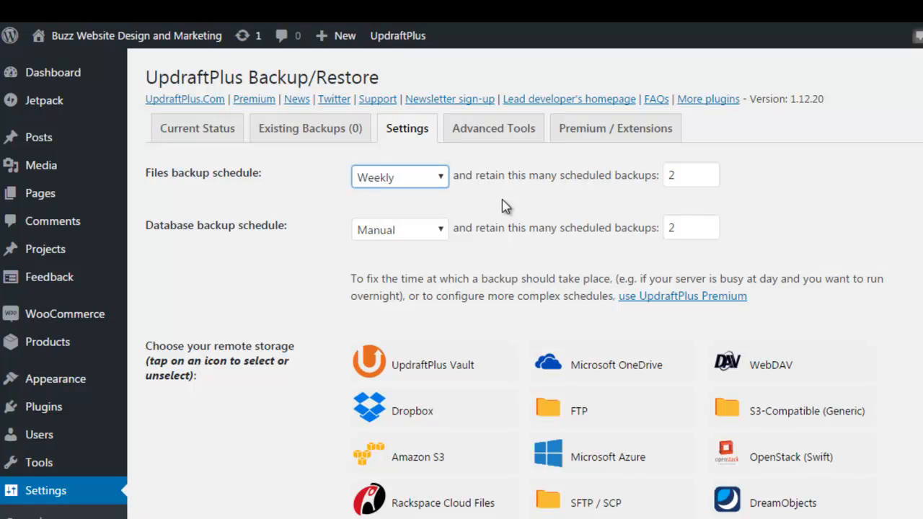
Set the database backup schedule to Daily.
left_click(439, 231)
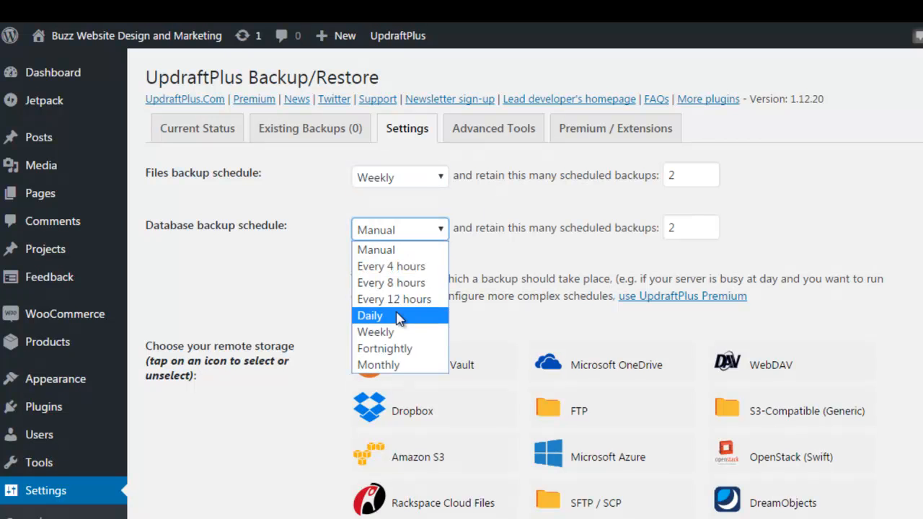
left_click(515, 259)
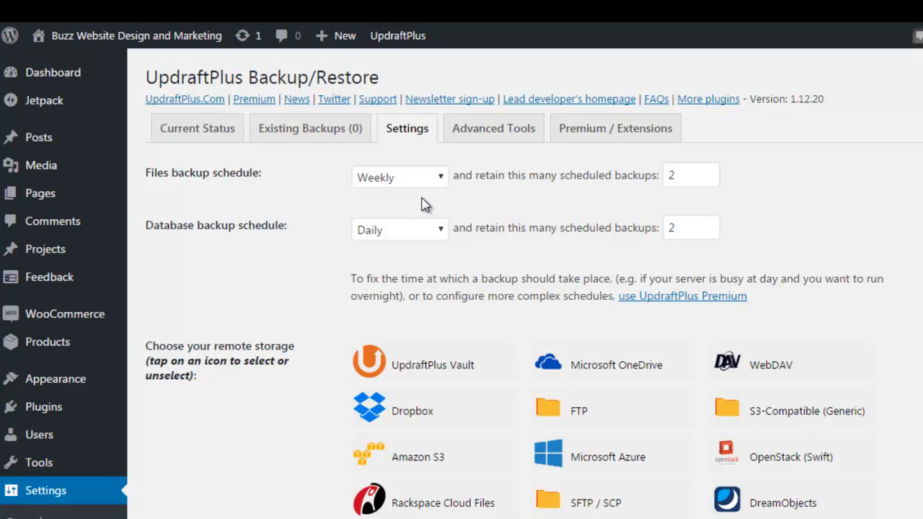
left_click(422, 231)
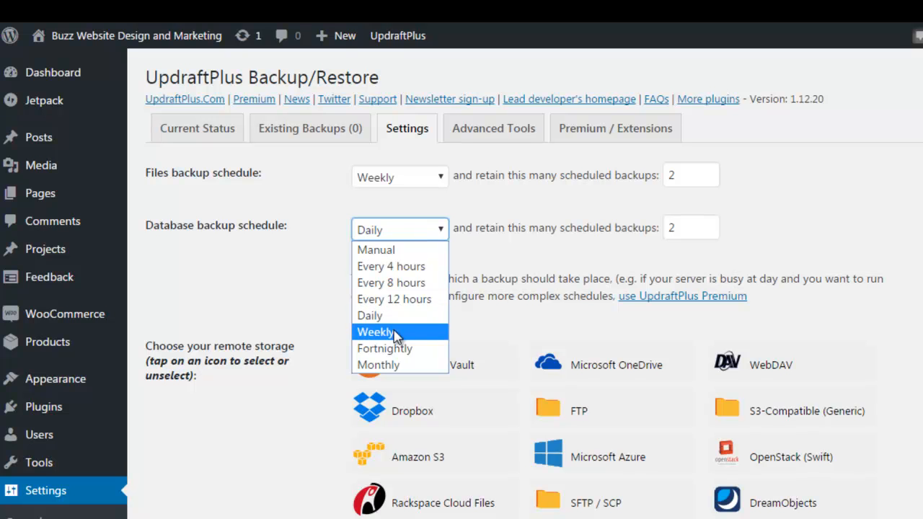
left_click(491, 239)
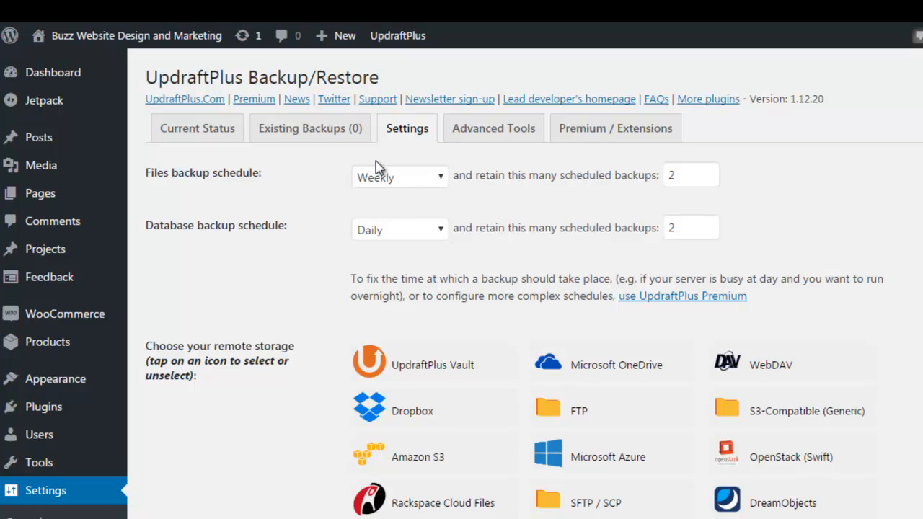
Choose Dropbox as the remote storage for the backups and review its authentication and files backup options.
scroll(276, 254, "down", 4)
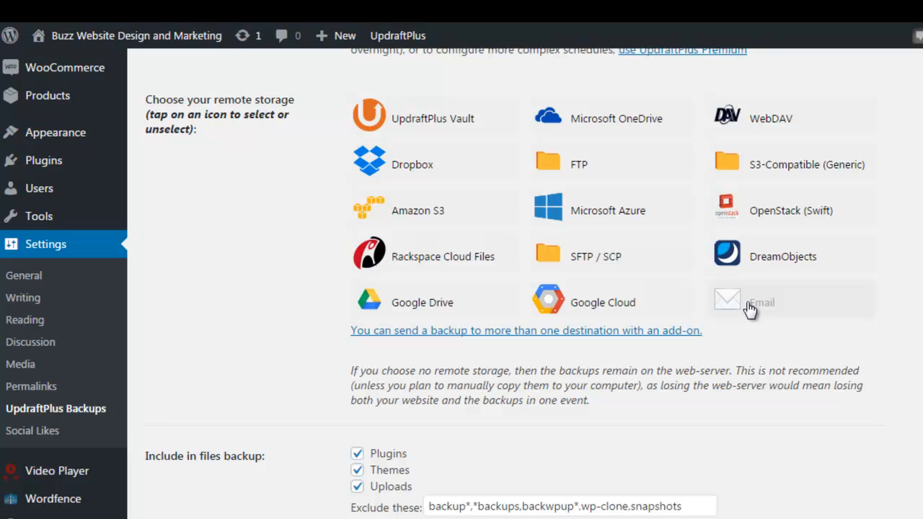
left_click(407, 171)
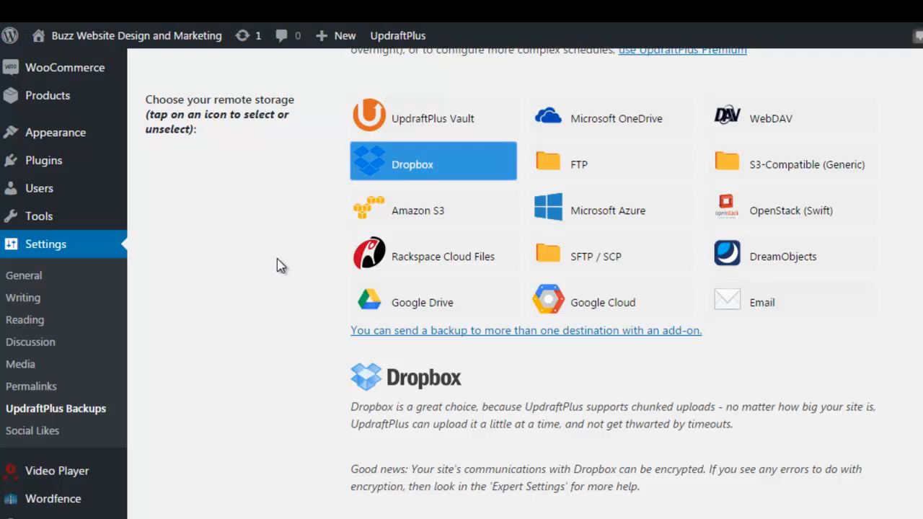
scroll(278, 264, "down", 3)
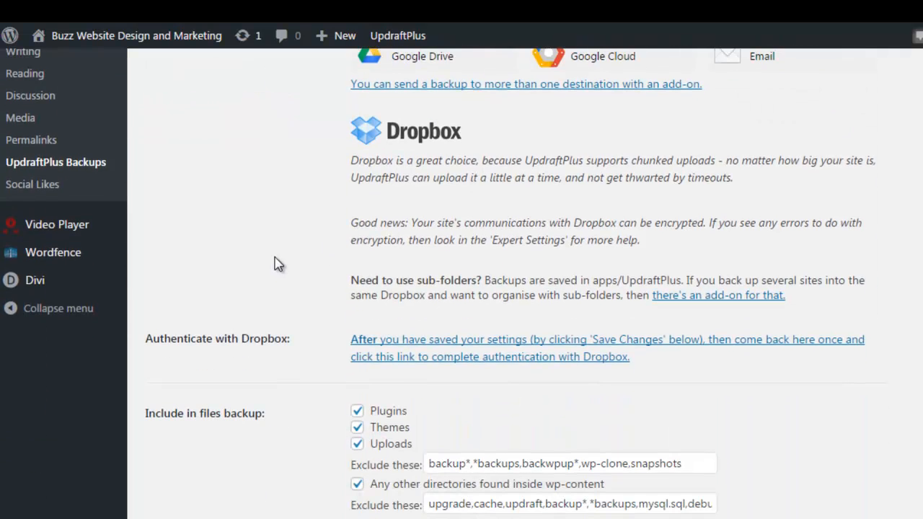
scroll(278, 264, "down", 3)
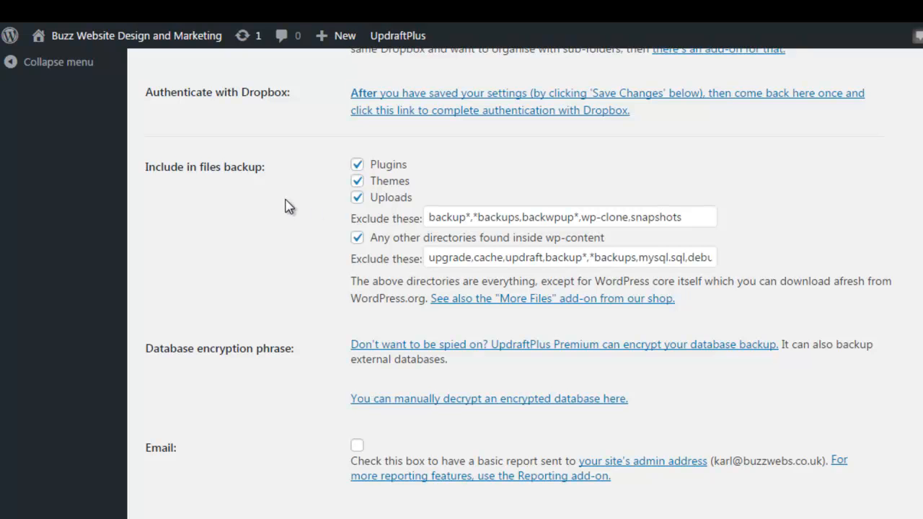
Keep Plugins included in the files backup and save the UpdraftPlus settings.
left_click(358, 166)
left_click(357, 166)
scroll(301, 269, "down", 3)
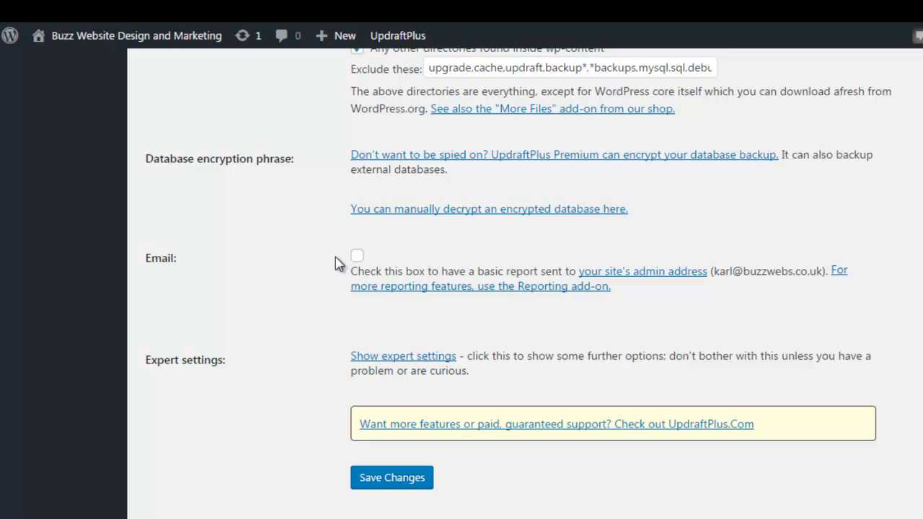
left_click(391, 477)
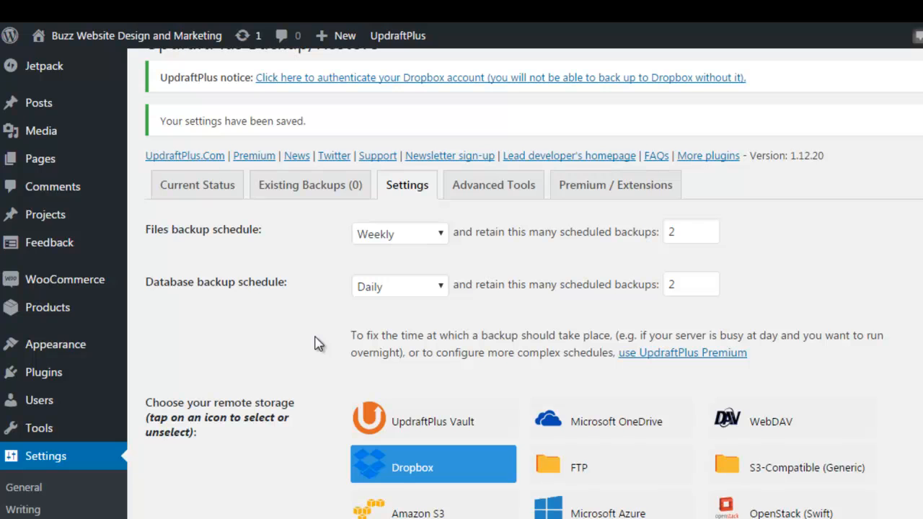
scroll(317, 344, "up", 1)
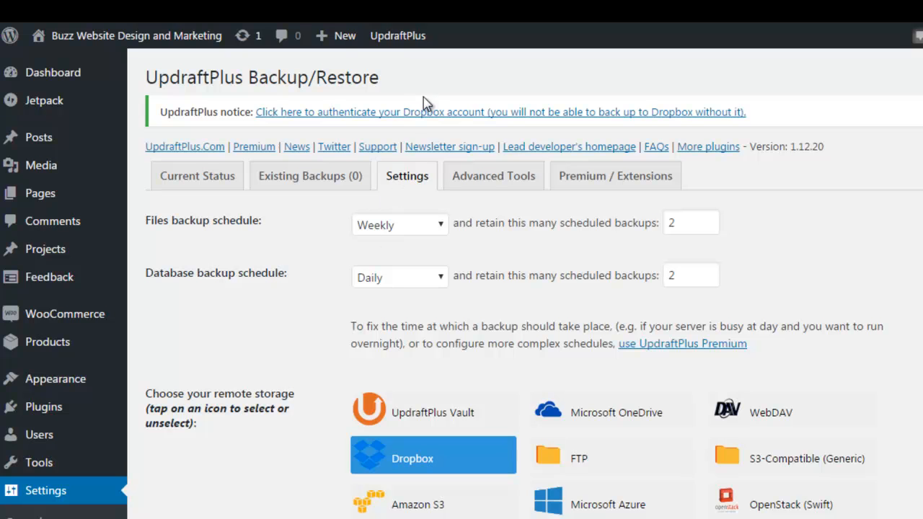
Authenticate the Dropbox account by signing in and allow UpdraftPlus access to its own folder inside Dropbox.
left_click(421, 115)
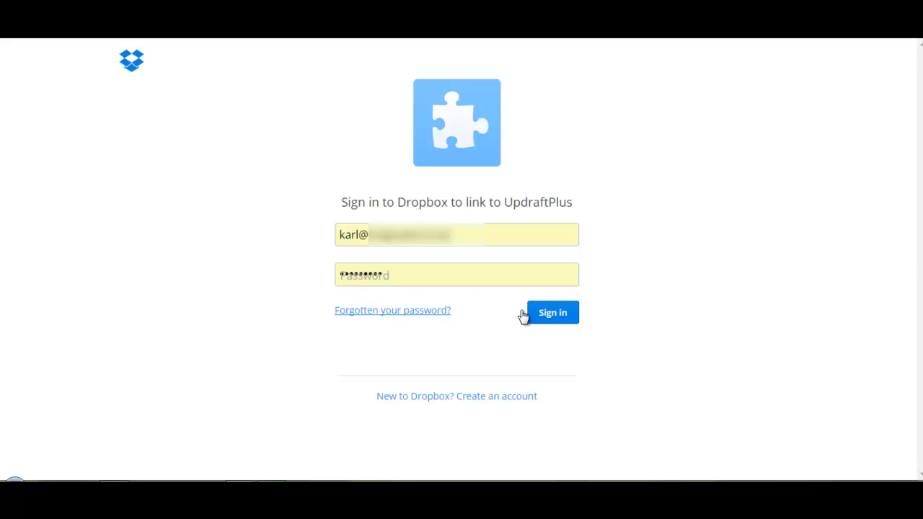
left_click(558, 315)
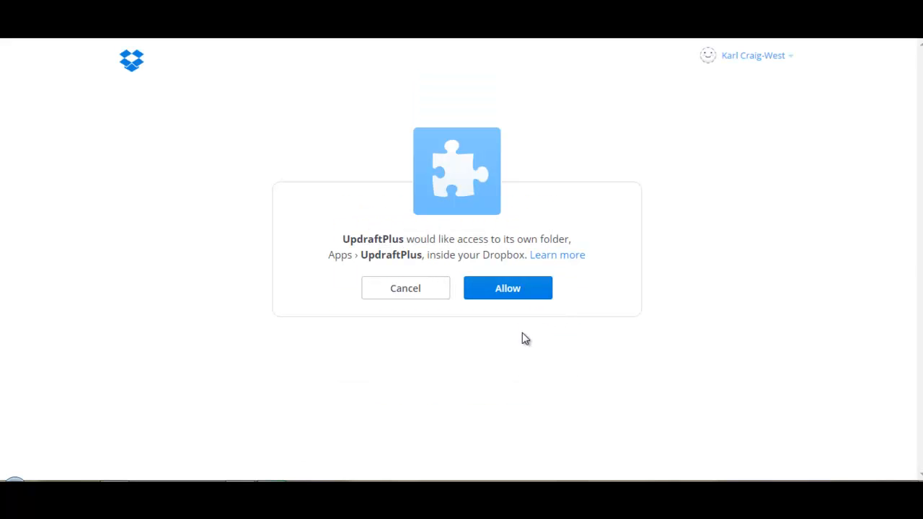
left_click(507, 292)
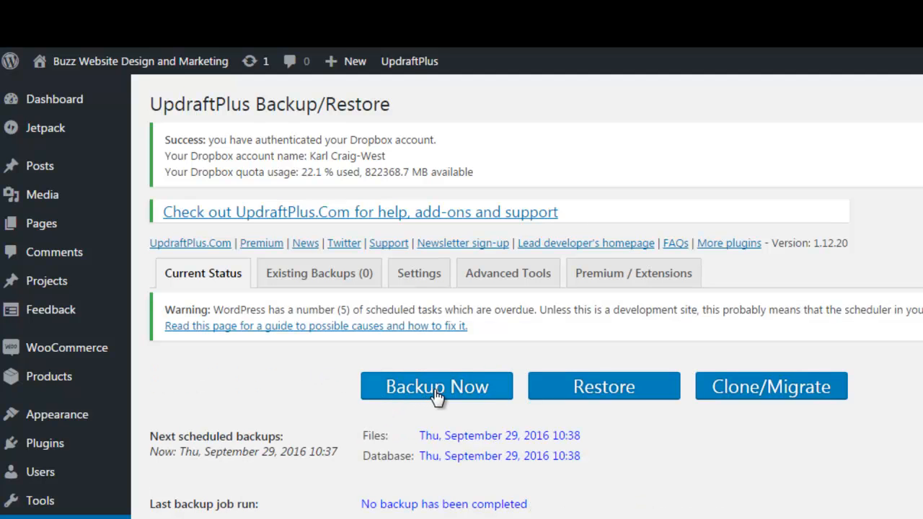
Run a one-time backup that includes the database and files and is sent to remote storage.
scroll(347, 397, "down", 3)
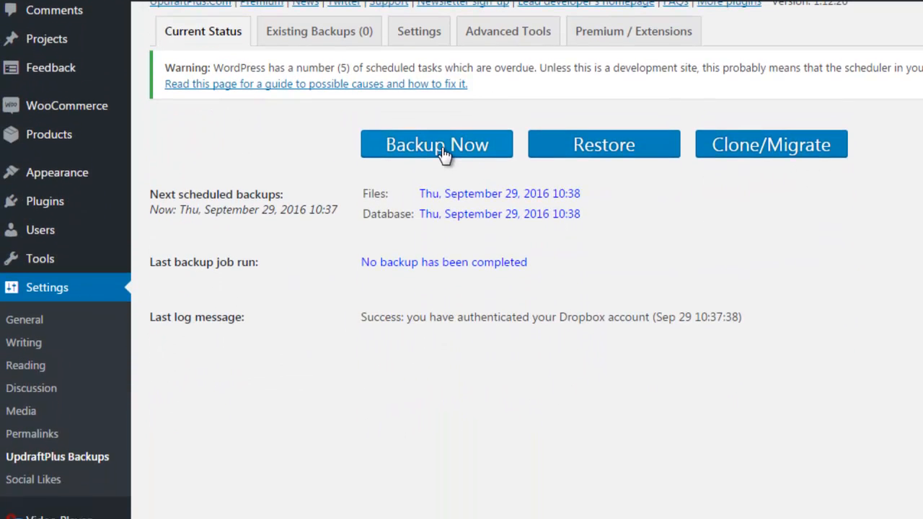
left_click(442, 146)
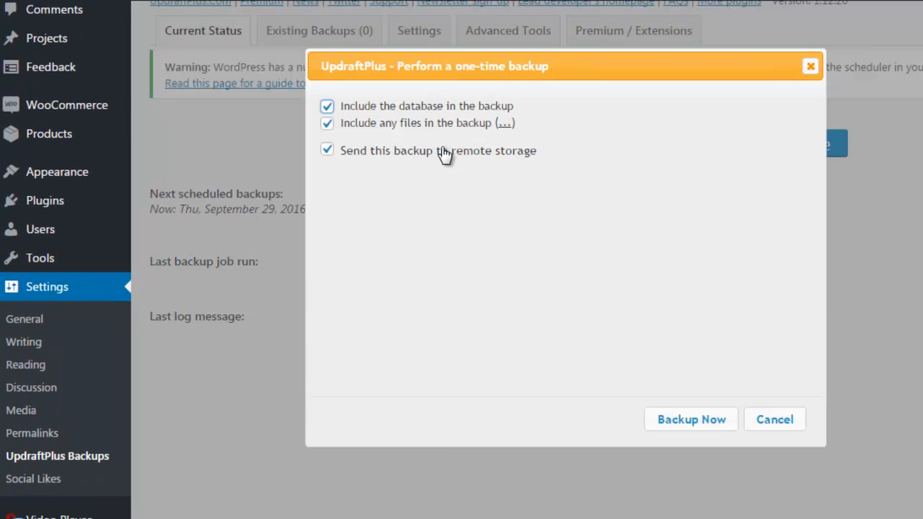
left_click(687, 422)
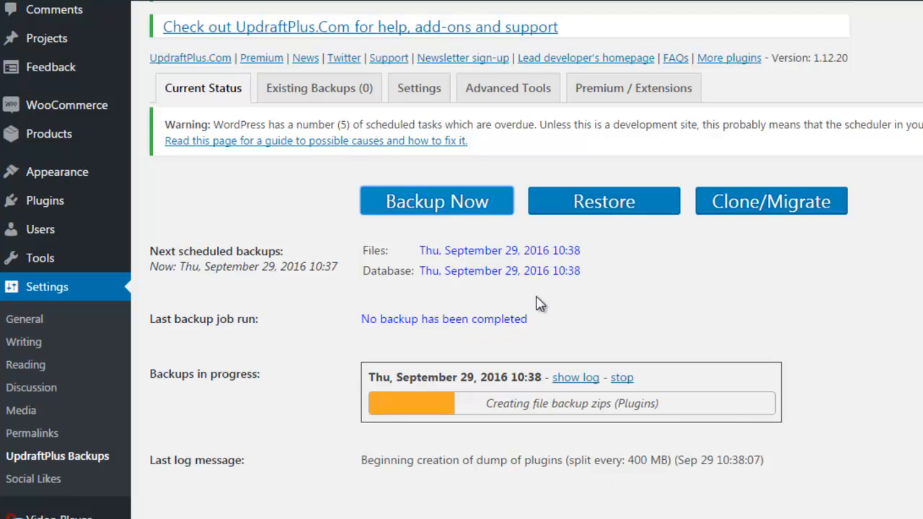
scroll(748, 435, "down", 1)
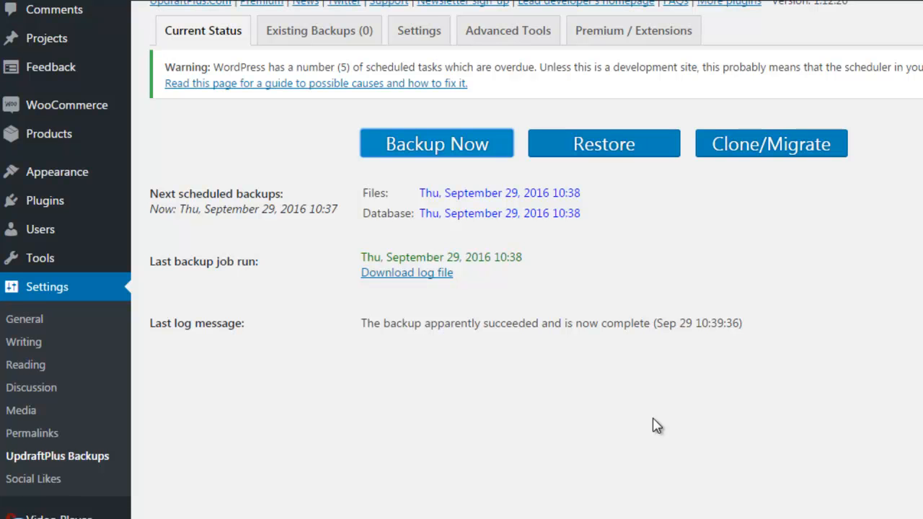
Check the last backup job's status and log message, and examine the data stored in the existing backups.
scroll(649, 418, "up", 2)
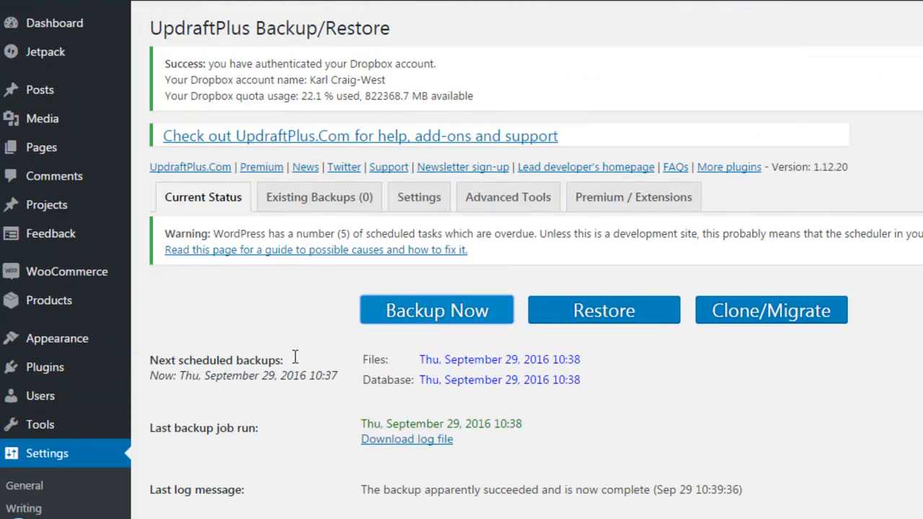
scroll(289, 324, "down", 2)
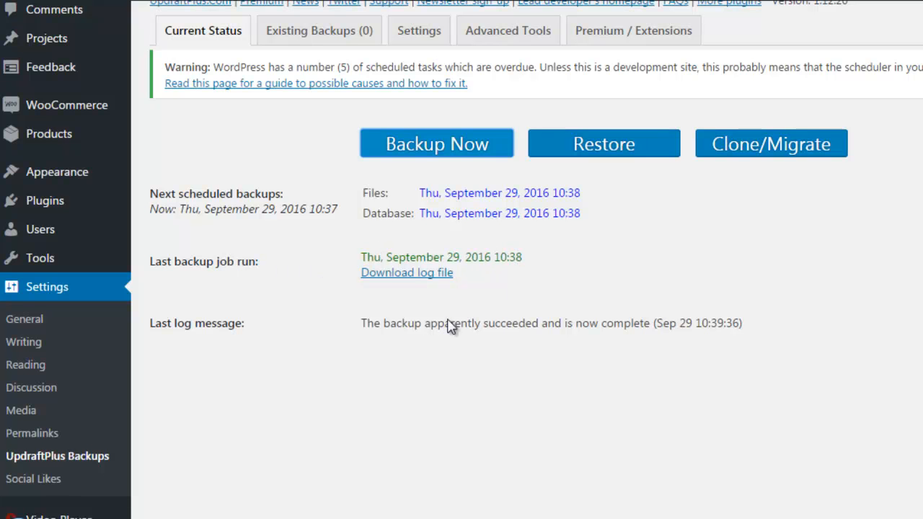
scroll(509, 339, "up", 2)
scroll(511, 344, "up", 1)
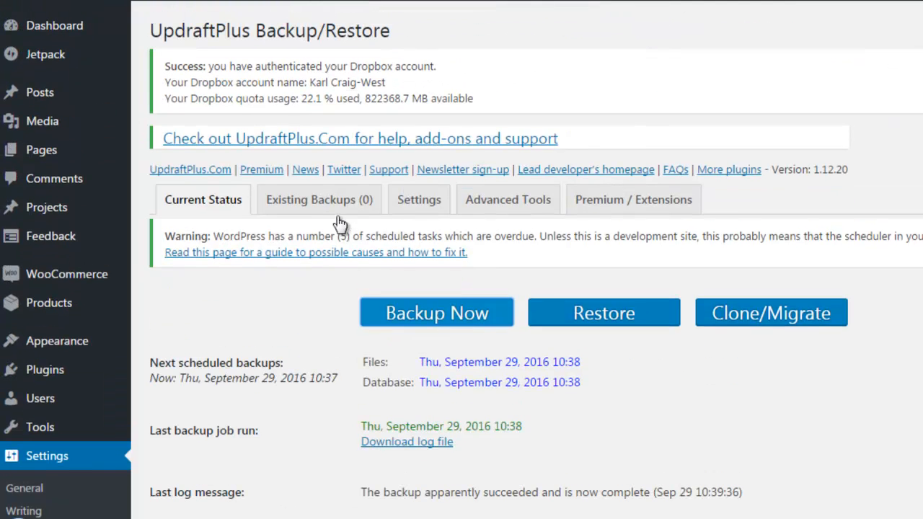
left_click(319, 204)
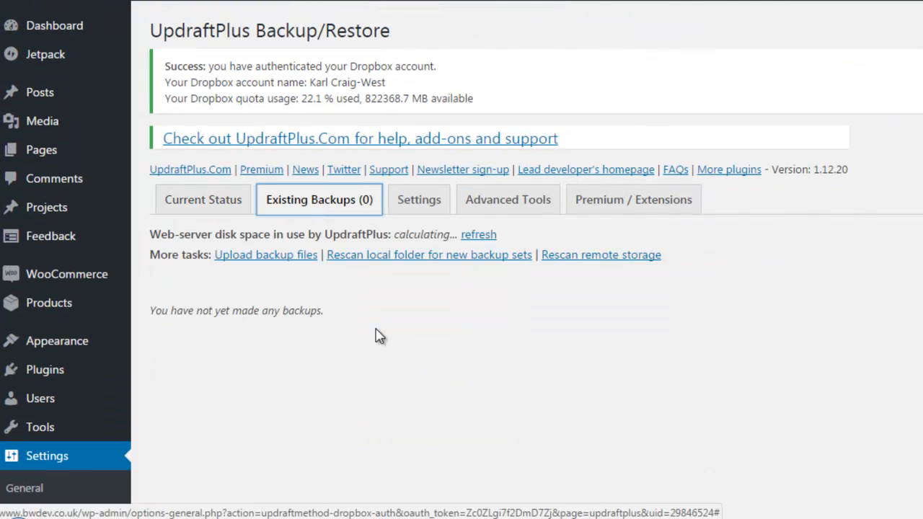
scroll(340, 313, "down", 2)
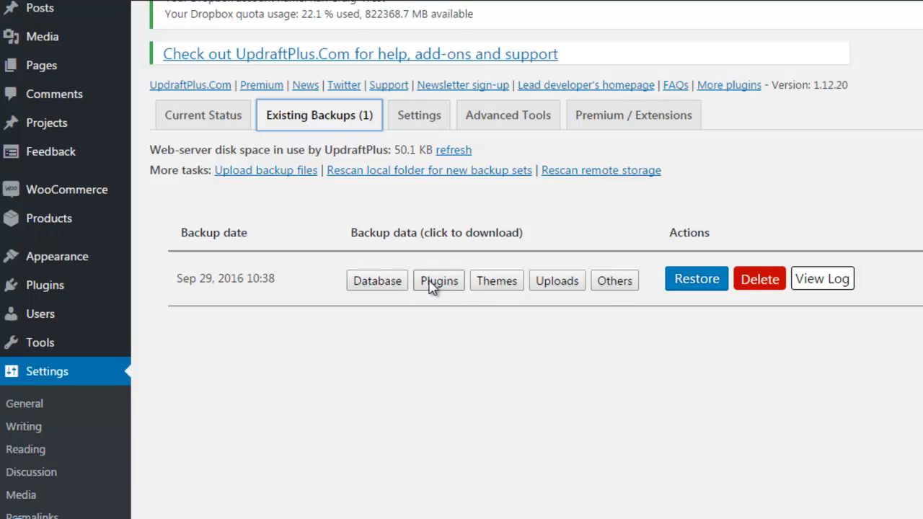
scroll(227, 162, "up", 1)
Return to the current status overview and review the scheduled backups and the last backup job.
left_click(201, 200)
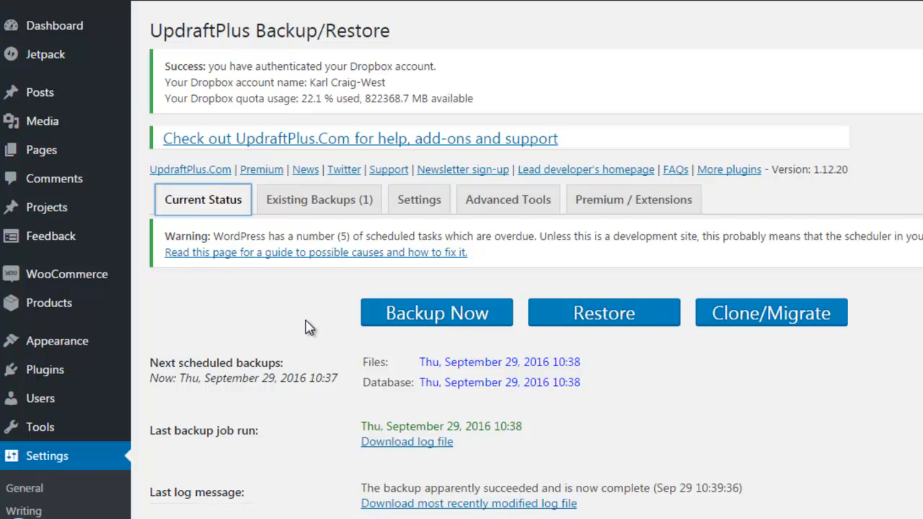
scroll(309, 327, "down", 1)
scroll(308, 326, "up", 1)
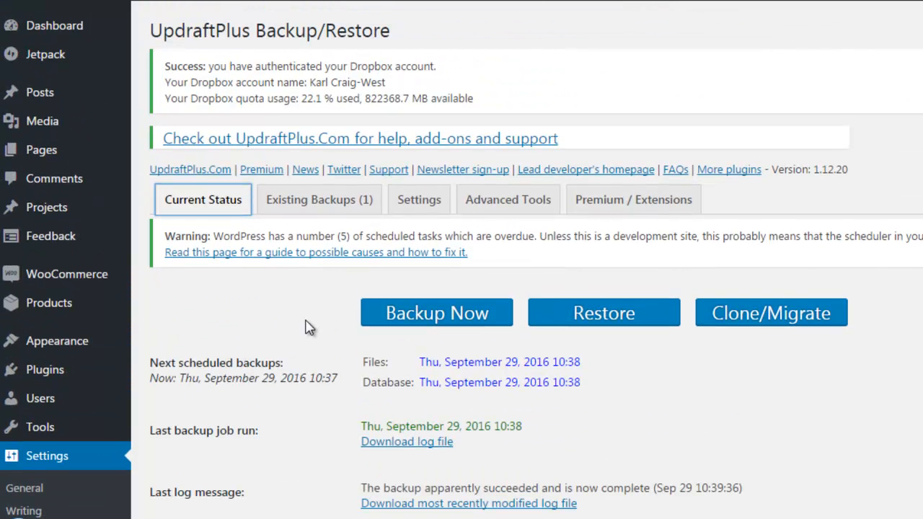